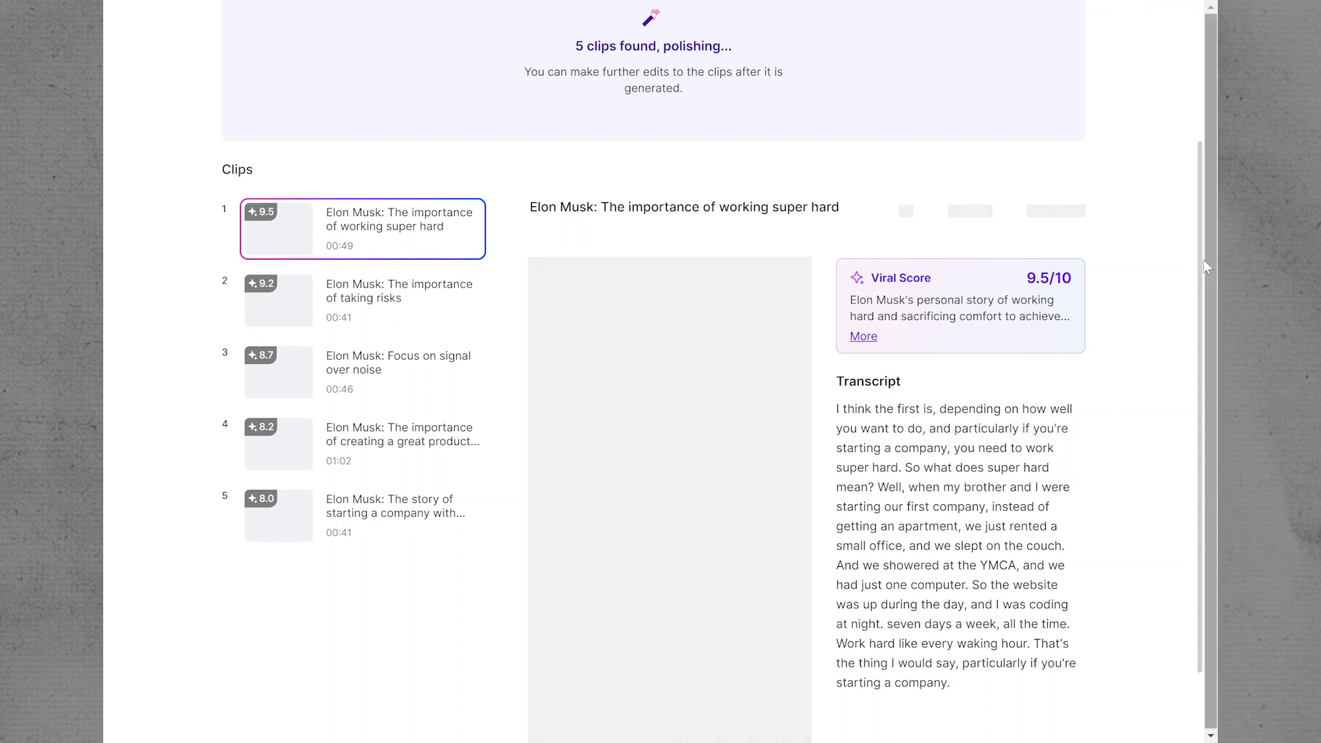
pyautogui.scroll(3, 1136, 207)
pyautogui.scroll(1, 1194, 134)
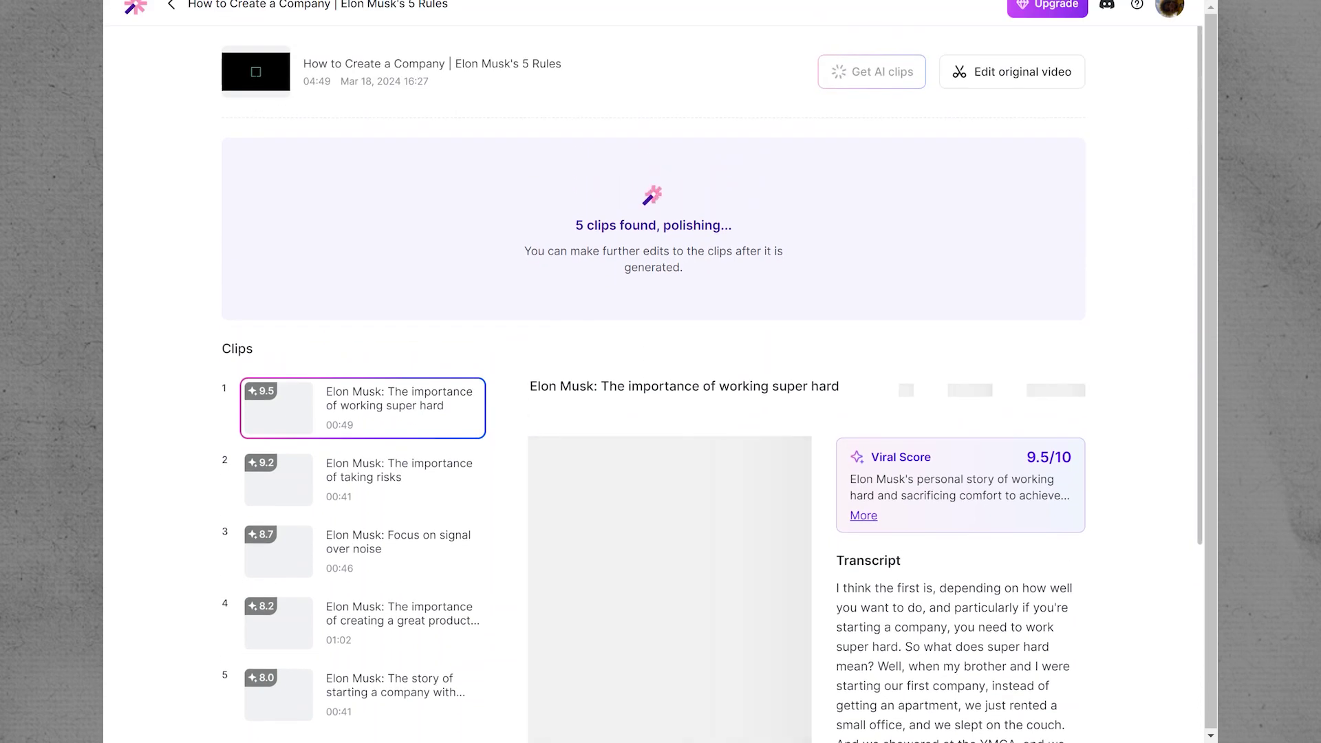